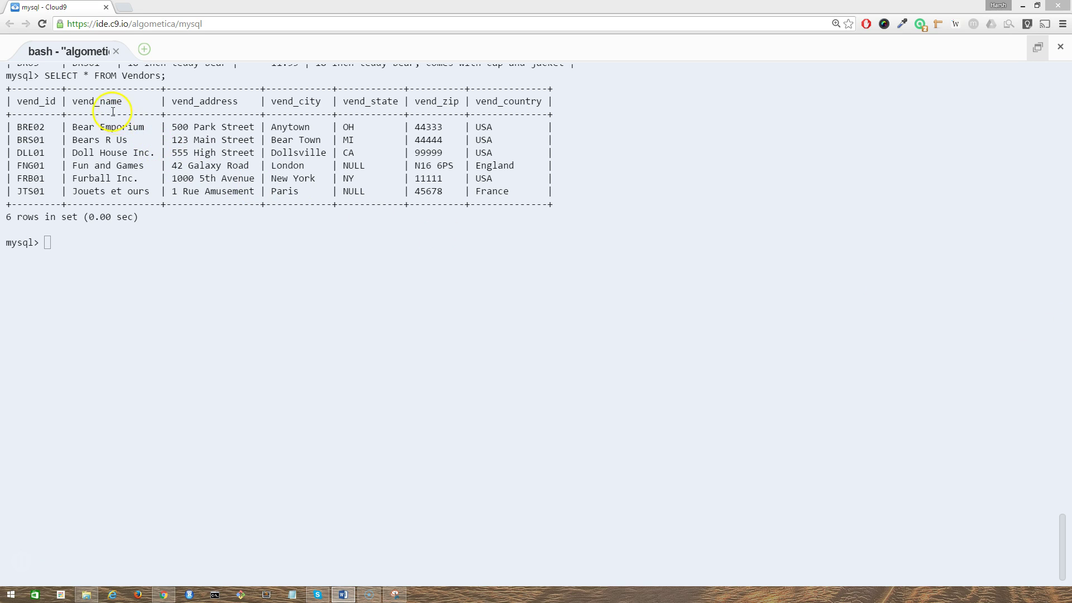
- Highlight the first vendor rows and bring the expected-output snippet into view
drag(107, 114, 149, 141)
key(alt+Tab)
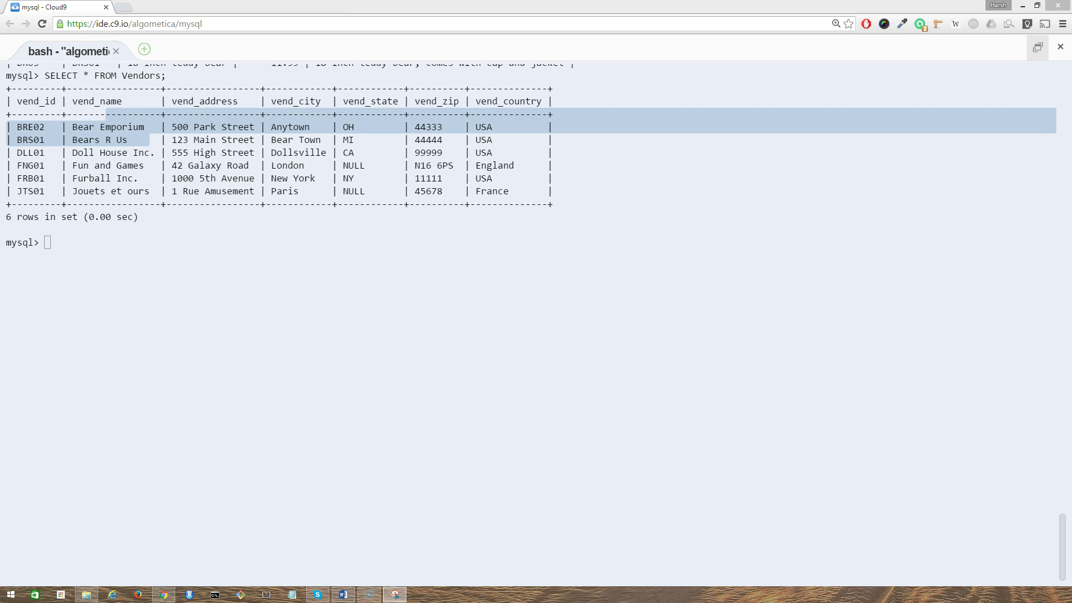
drag(1064, 134, 763, 136)
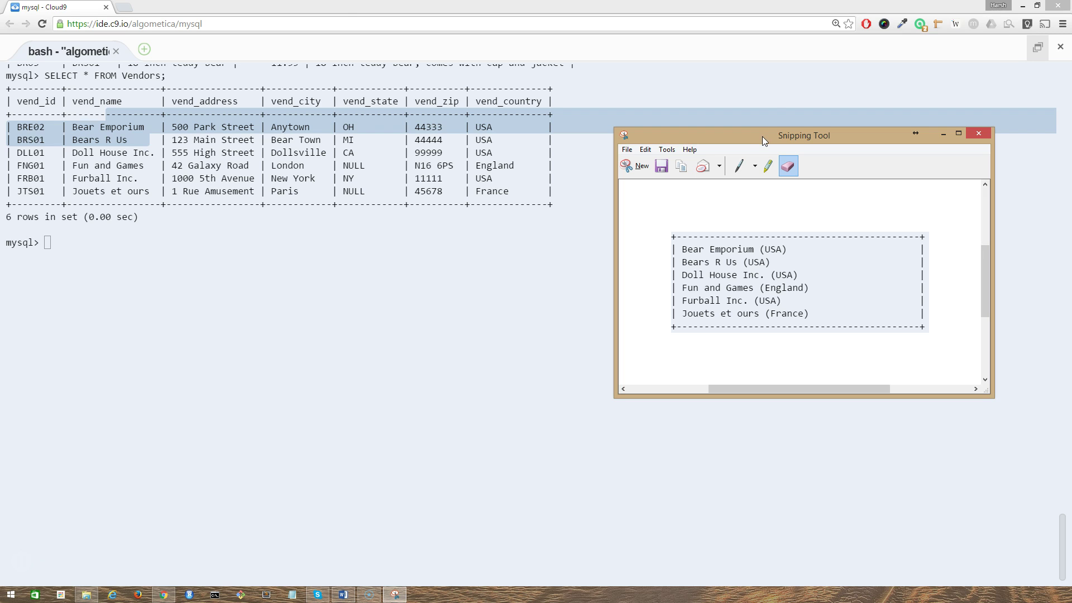
- Shrink the terminal window, place the snippet beside it, and focus the MySQL prompt
click(726, 10)
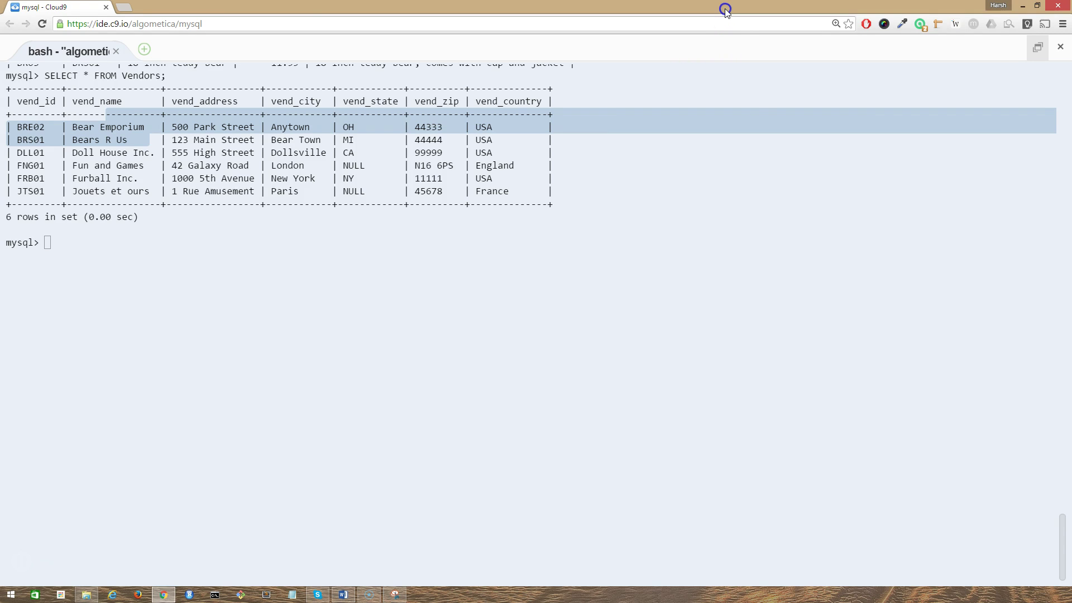
mouse_move(726, 10)
mouse_down()
mouse_move(357, 49)
mouse_move(384, 24)
mouse_up()
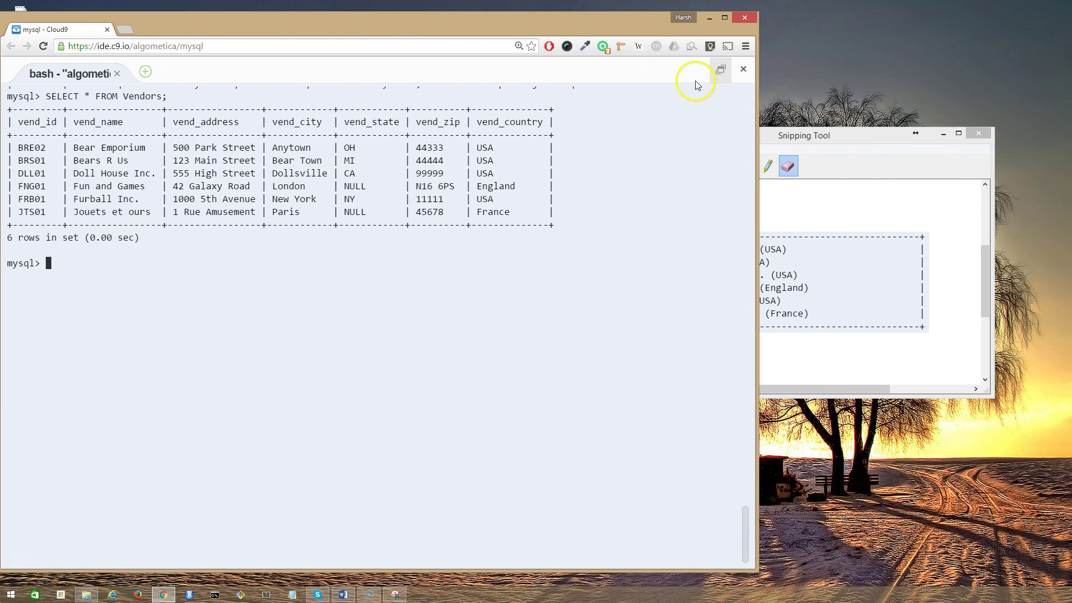
drag(989, 134, 969, 108)
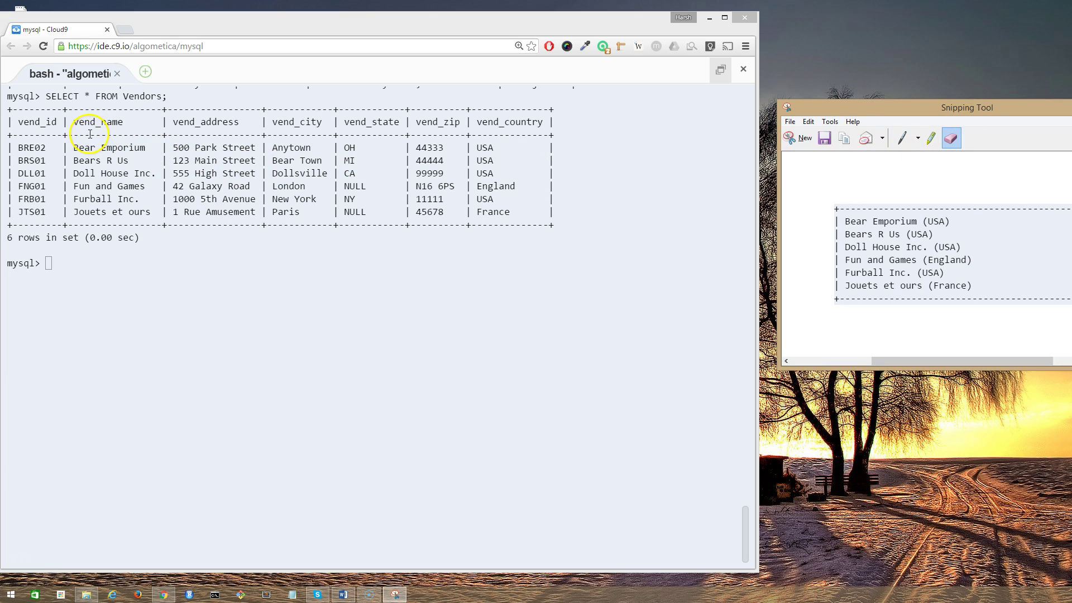
drag(74, 147, 155, 194)
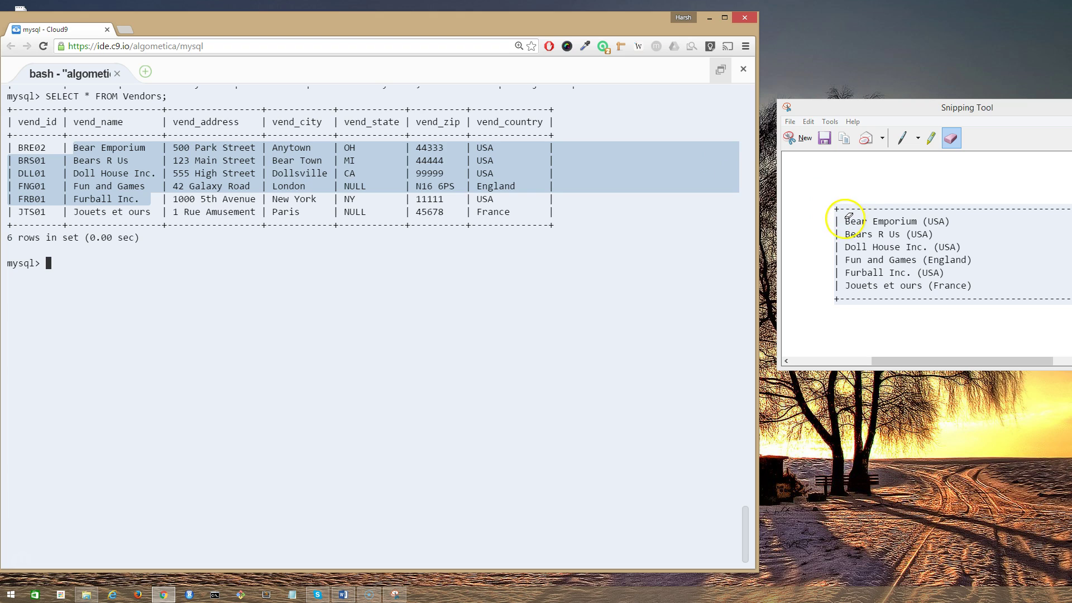
click(239, 164)
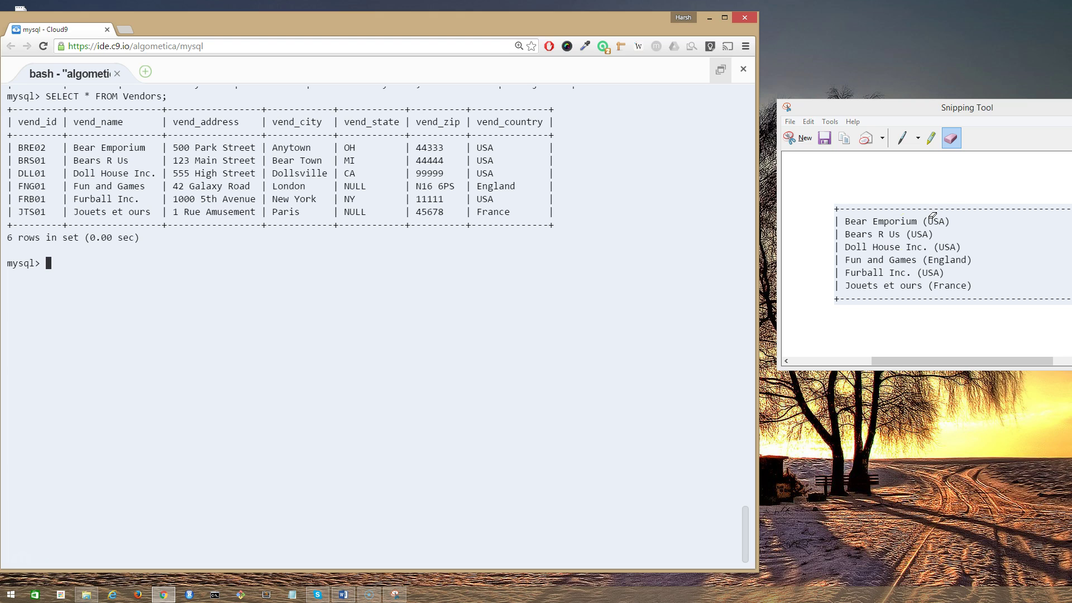
click(184, 321)
click(141, 266)
text(SELECT )
text(CONCAT)
text((vend_nam)
text(e, )
text('')
- Complete and run SELECT CONCAT(vend_name, ' (', vend_country, ')') FROM Vendors;
key(Left)
text(()
key(Right)
text(, ven)
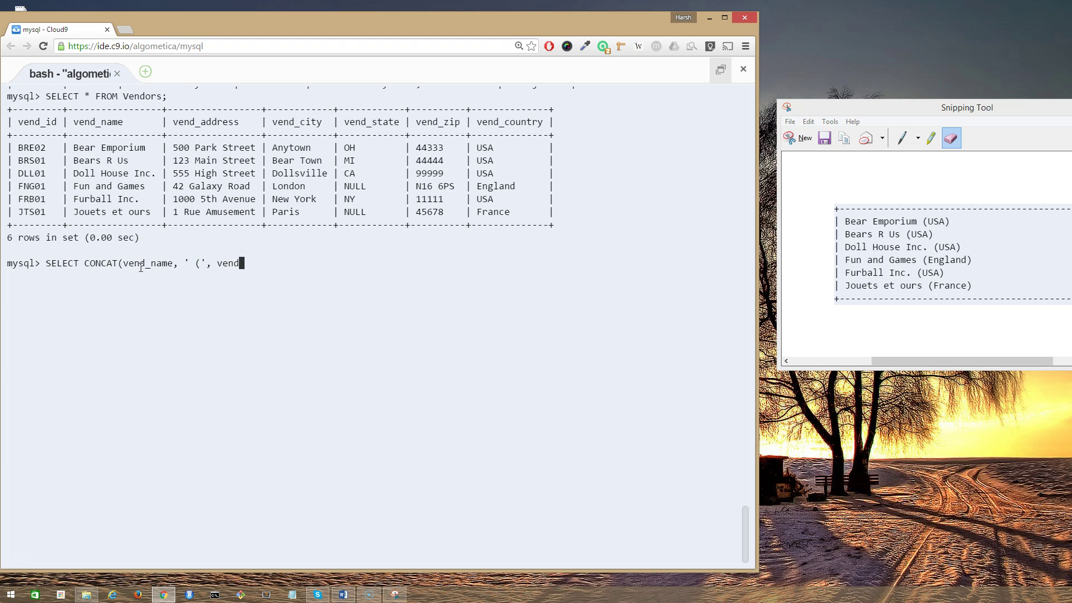
text(d_cou)
text(ntry)
text(, )
text(')
text())
text(')
text())
click(118, 264)
click(327, 263)
key(Return)
text(FROM Vend)
text(ors;)
key(Return)
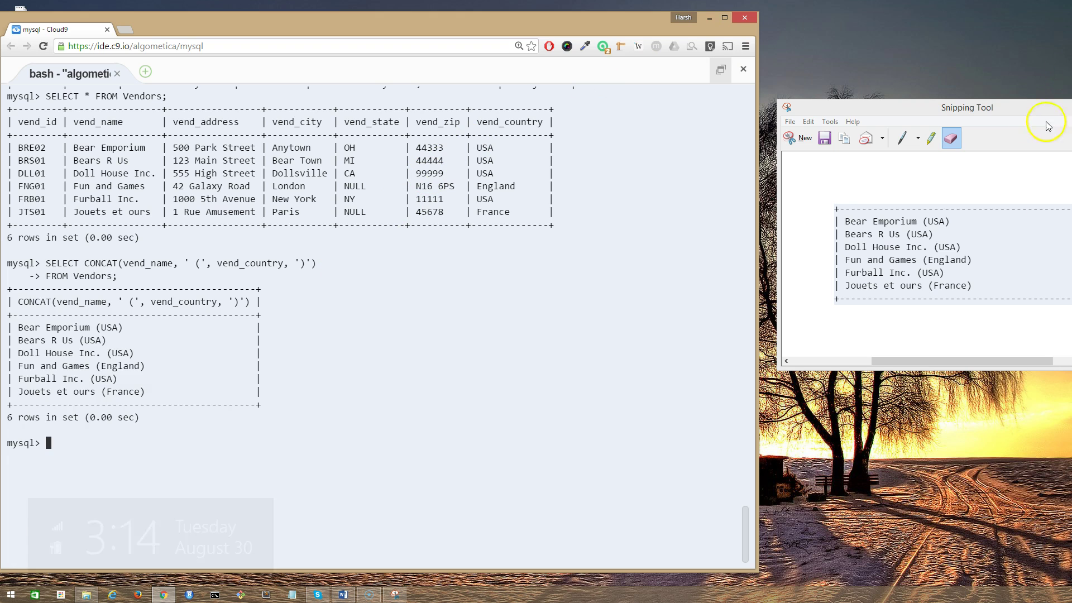
drag(968, 108, 868, 118)
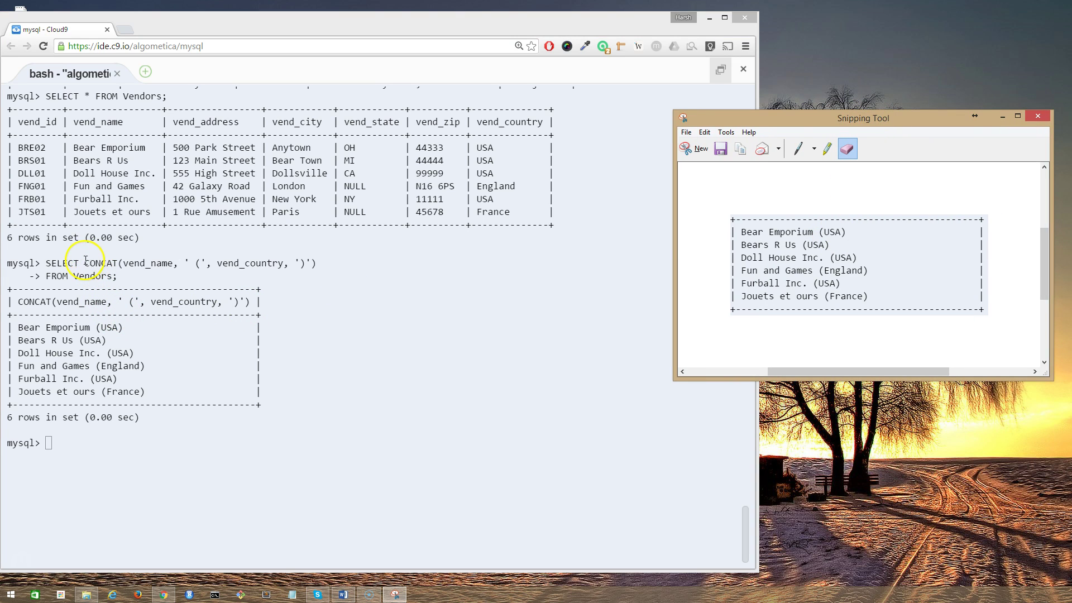
drag(84, 262, 114, 262)
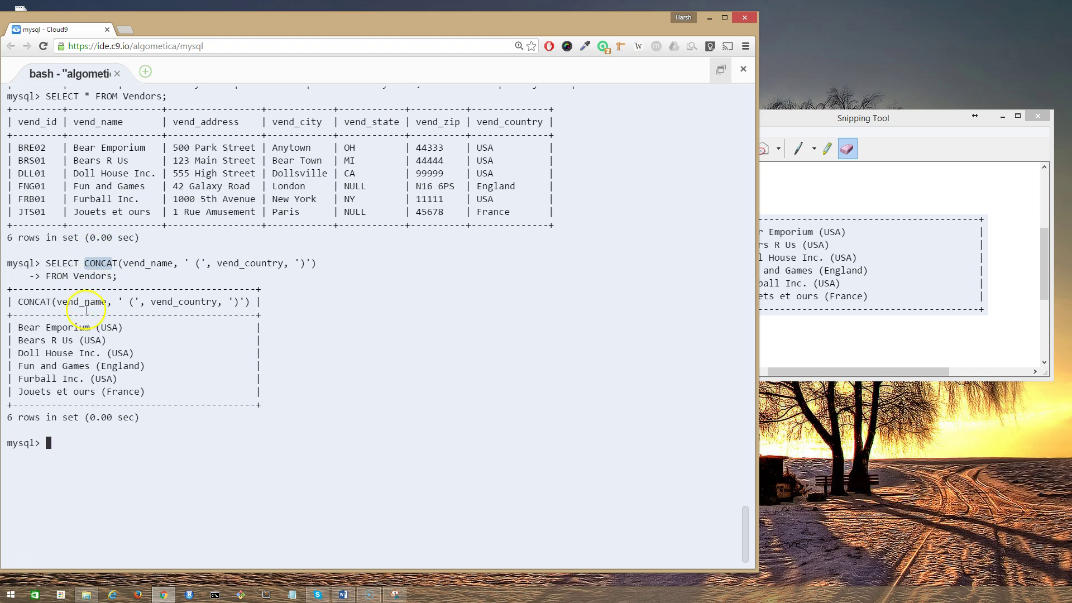
drag(122, 328, 20, 327)
mouse_move(101, 147)
mouse_down()
mouse_move(489, 134)
mouse_move(499, 172)
mouse_up()
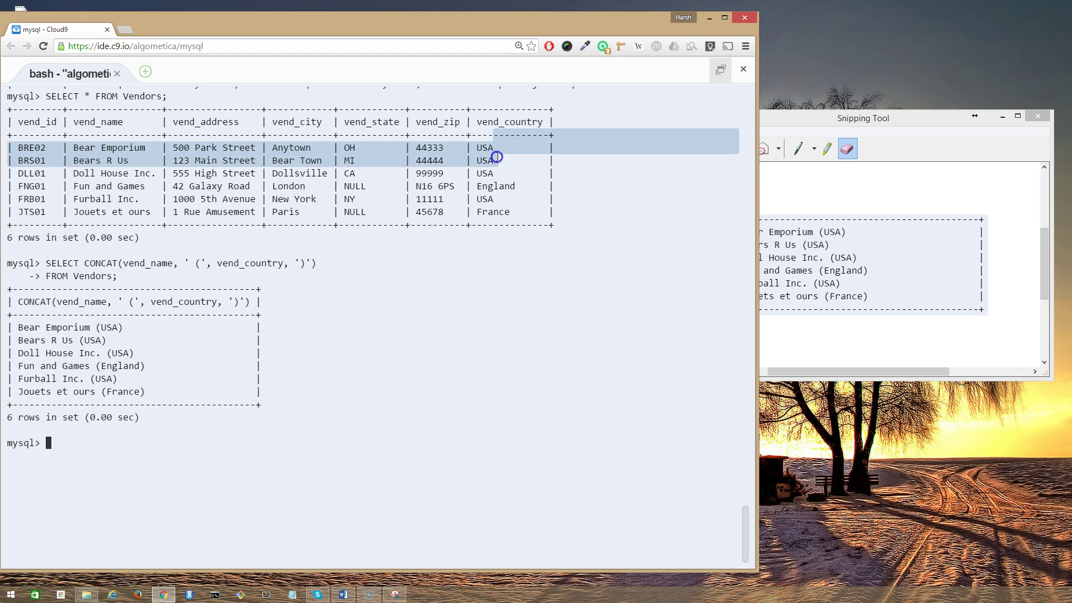
click(155, 390)
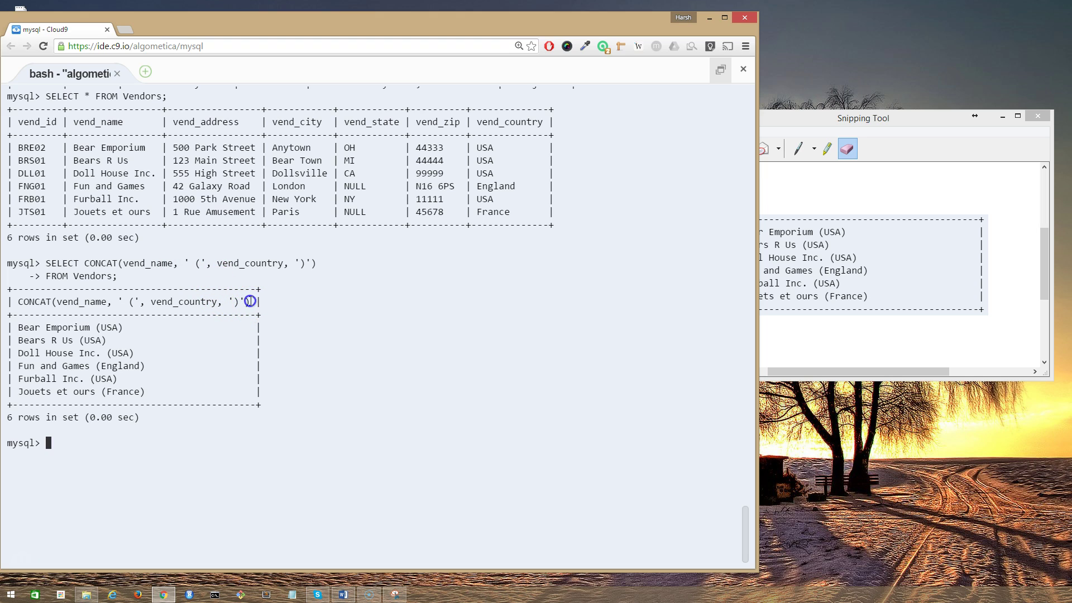
drag(247, 301, 25, 306)
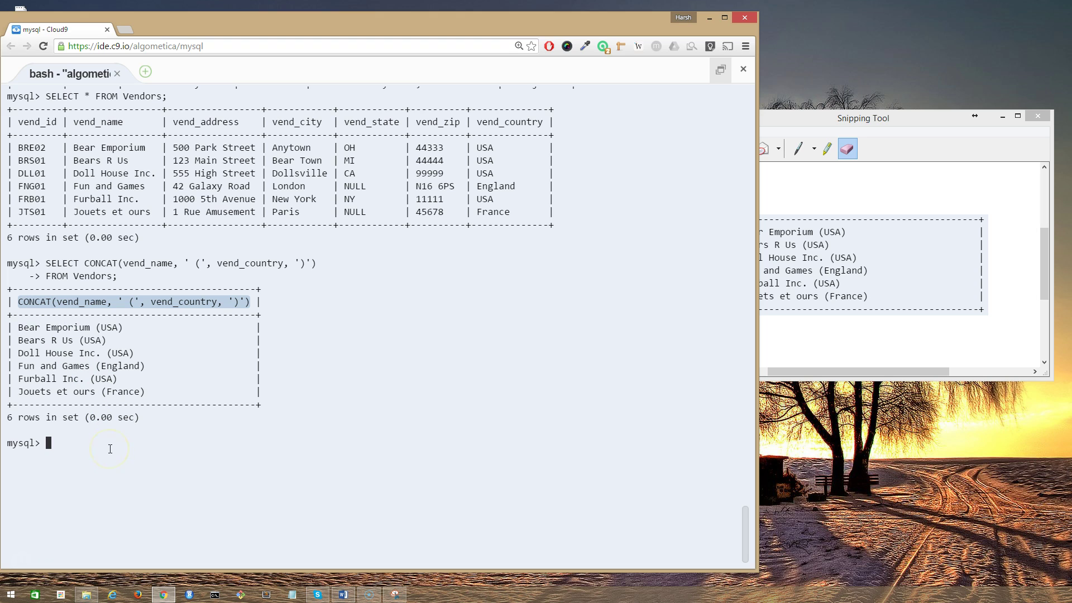
- Rerun the pasted CONCAT query with AS vend_title inserted before FROM
click(110, 449)
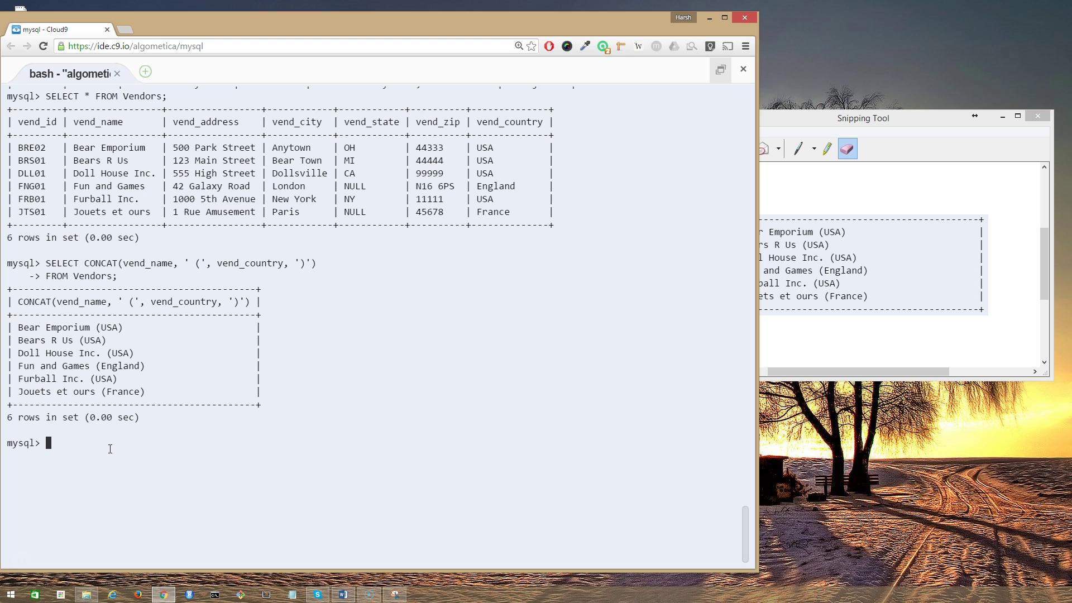
text(SELECT CONCAT(vend_name, ' (', vend_country, ')') FROM Vendors;)
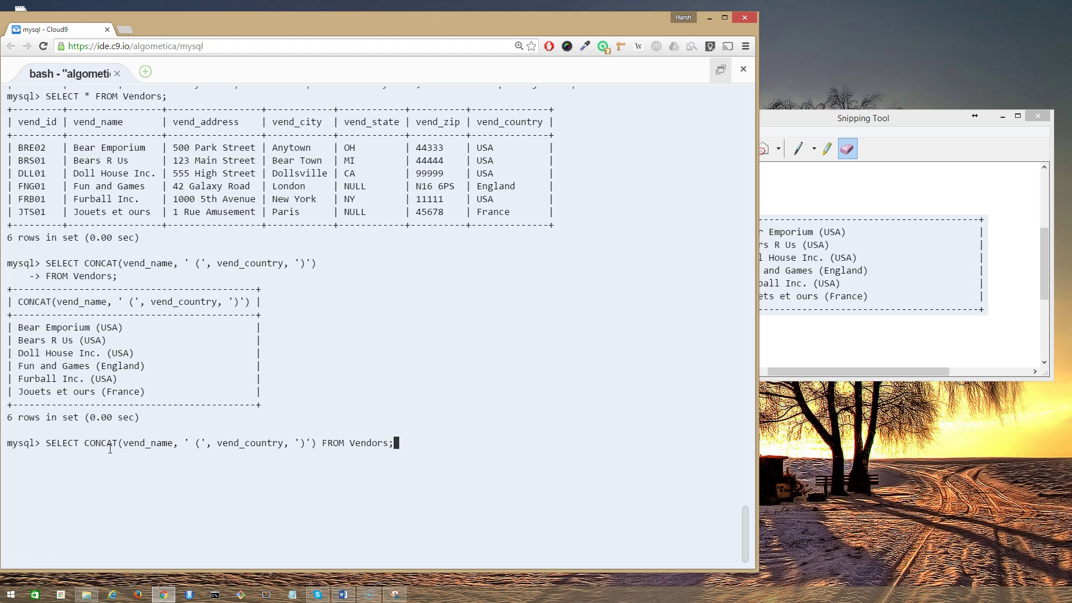
key(Left)
key(Left)
key(Left)
key(Left)
text(AS)
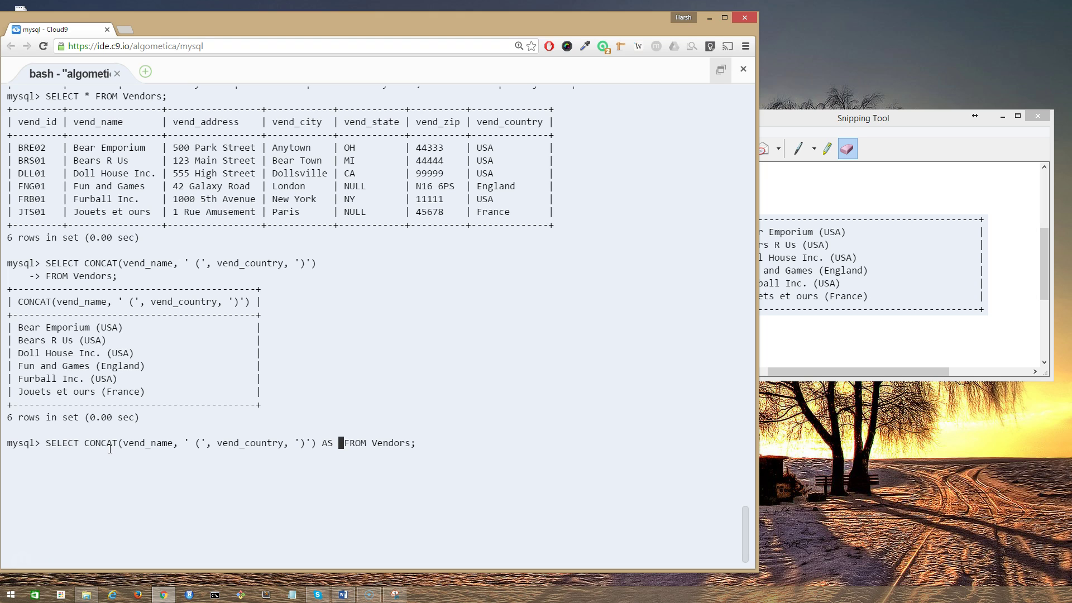
text(vend)
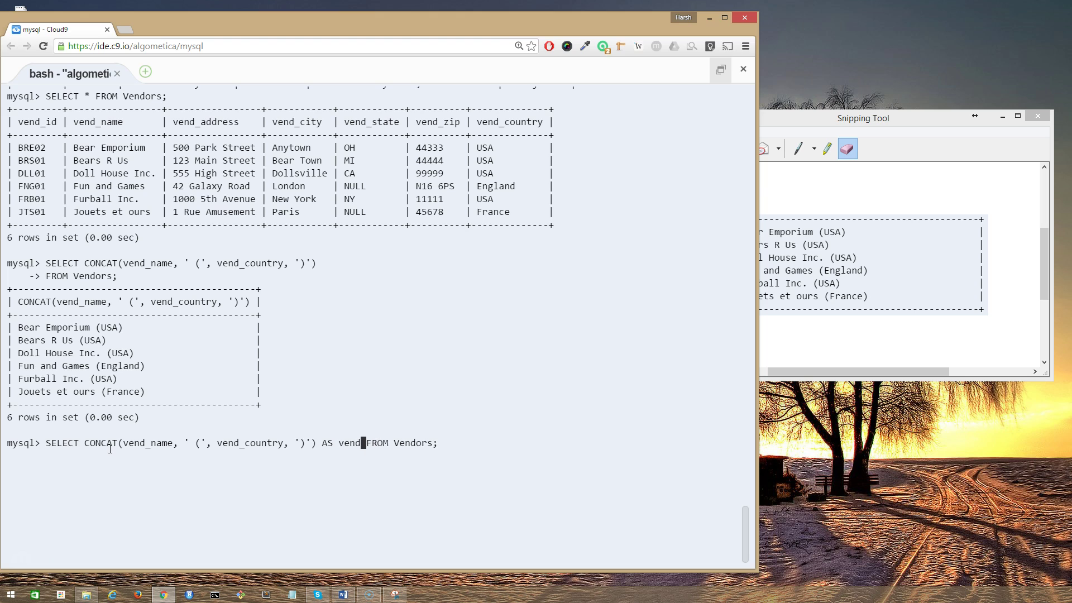
text(_title)
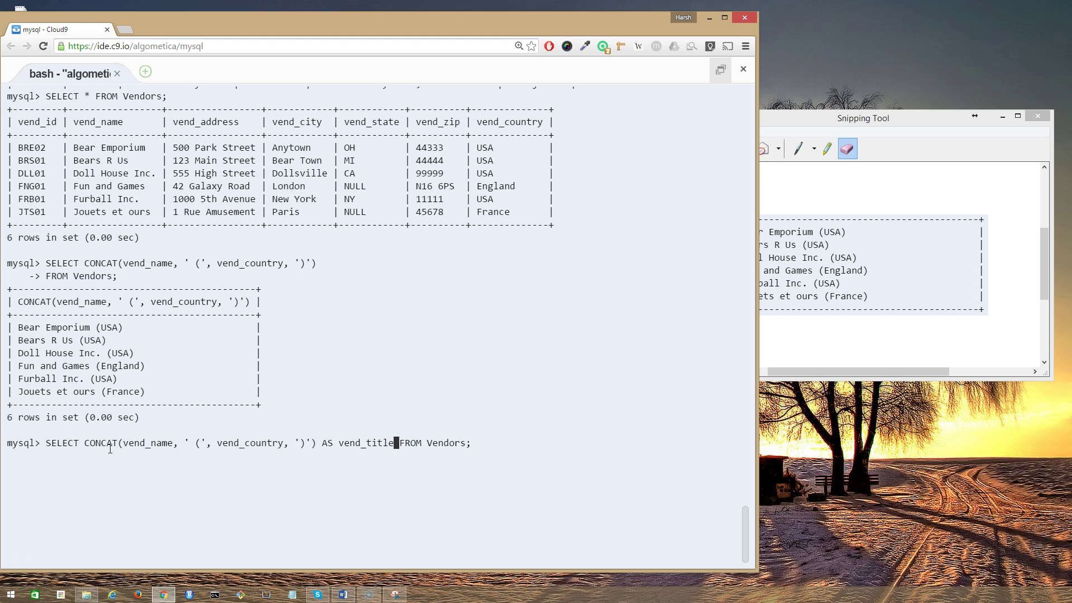
key(End)
key(Return)
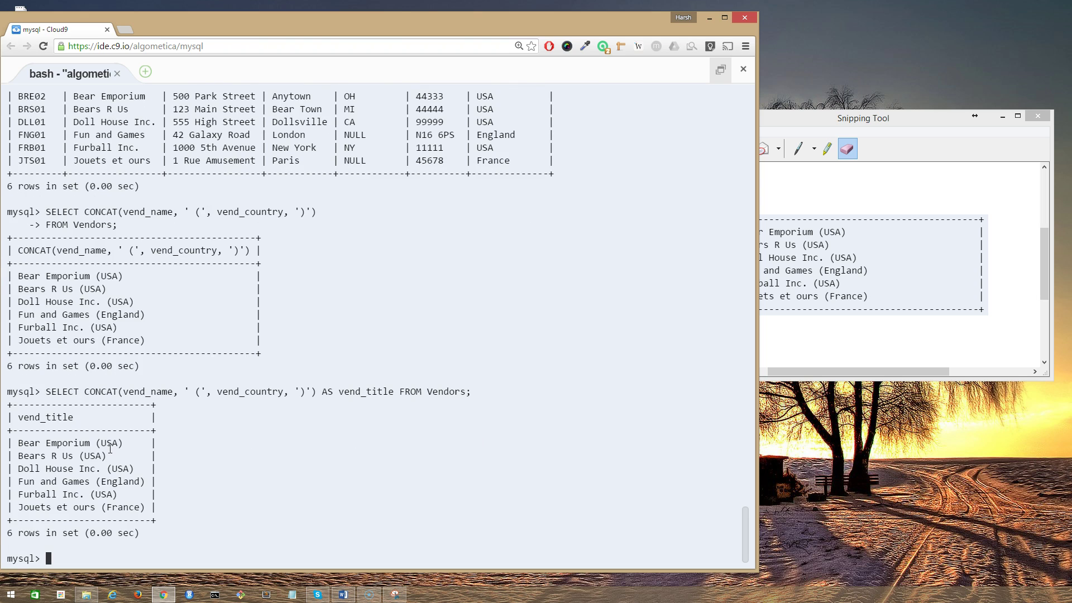
click(95, 430)
drag(77, 416, 22, 417)
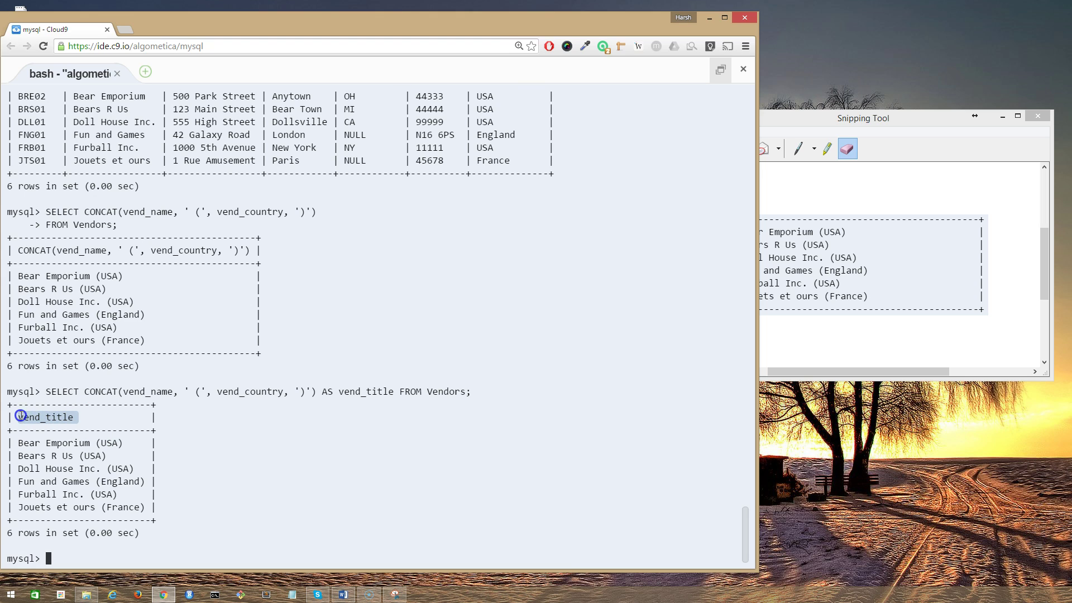
click(20, 416)
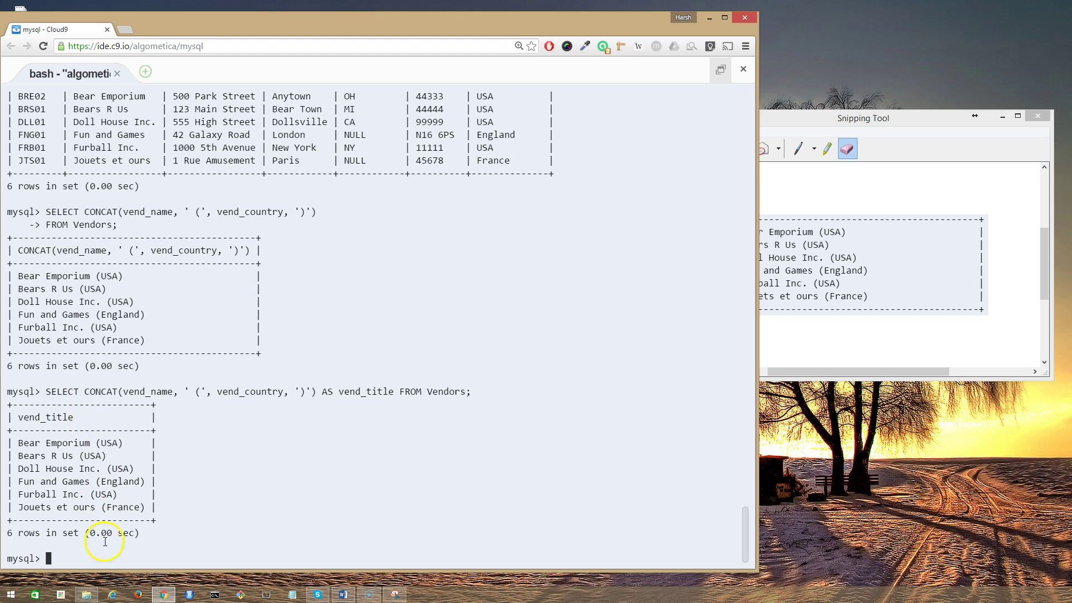
click(93, 556)
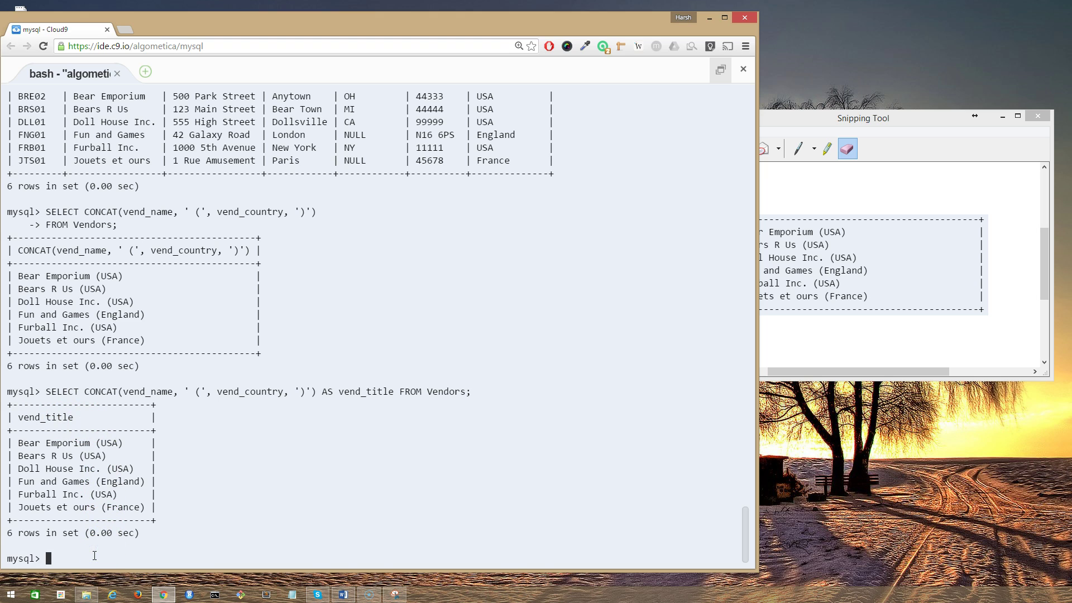